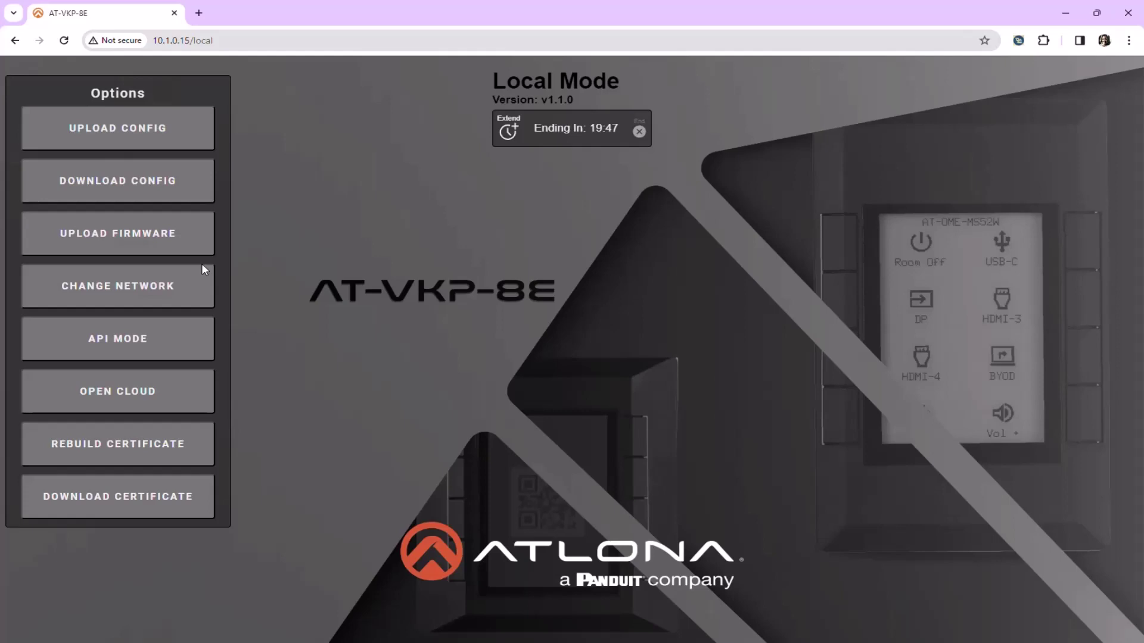
Turn off DHCP so the keypad keeps static address 10.1.0.15, and save the network settings
{"action": "left_click", "coordinate": [172, 286]}
{"action": "left_click", "coordinate": [481, 255]}
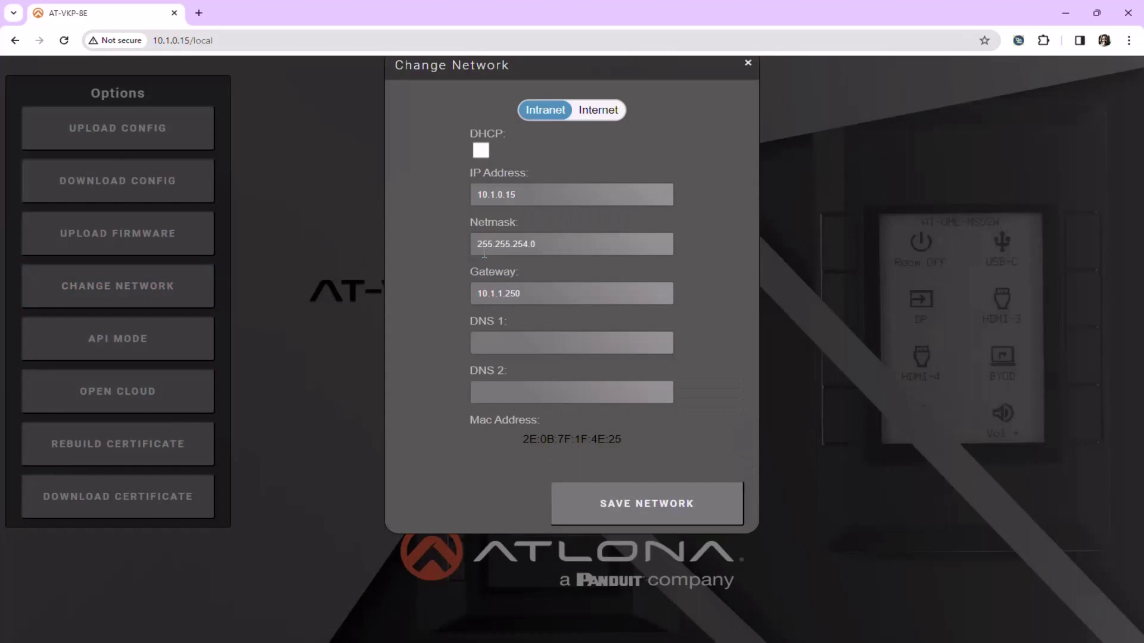
{"action": "left_click", "coordinate": [680, 505]}
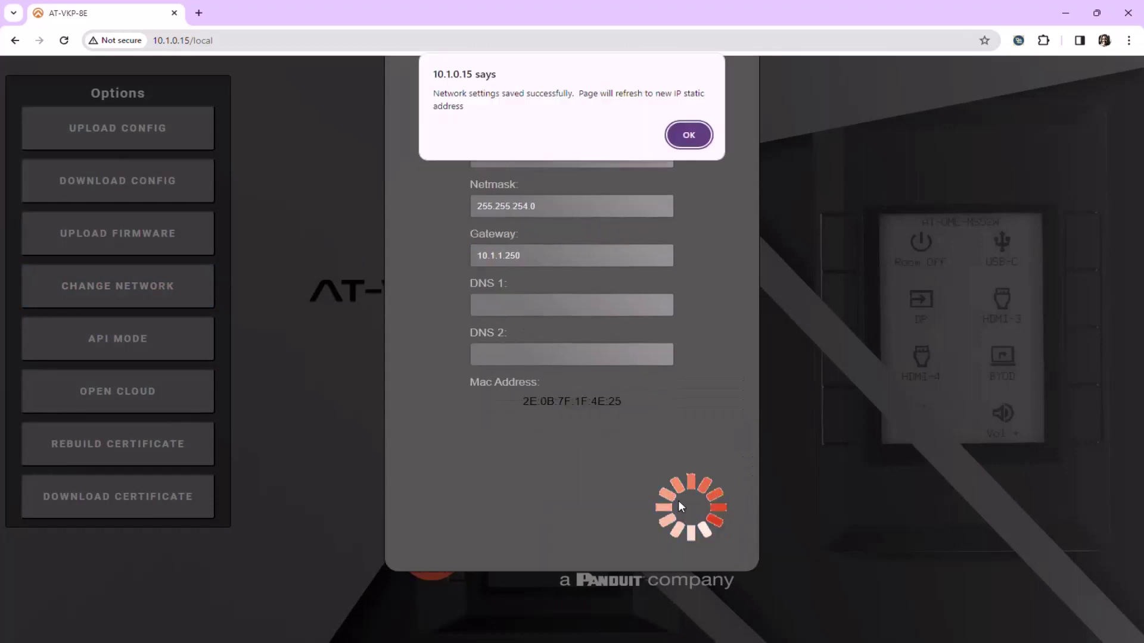
{"action": "left_click", "coordinate": [690, 135]}
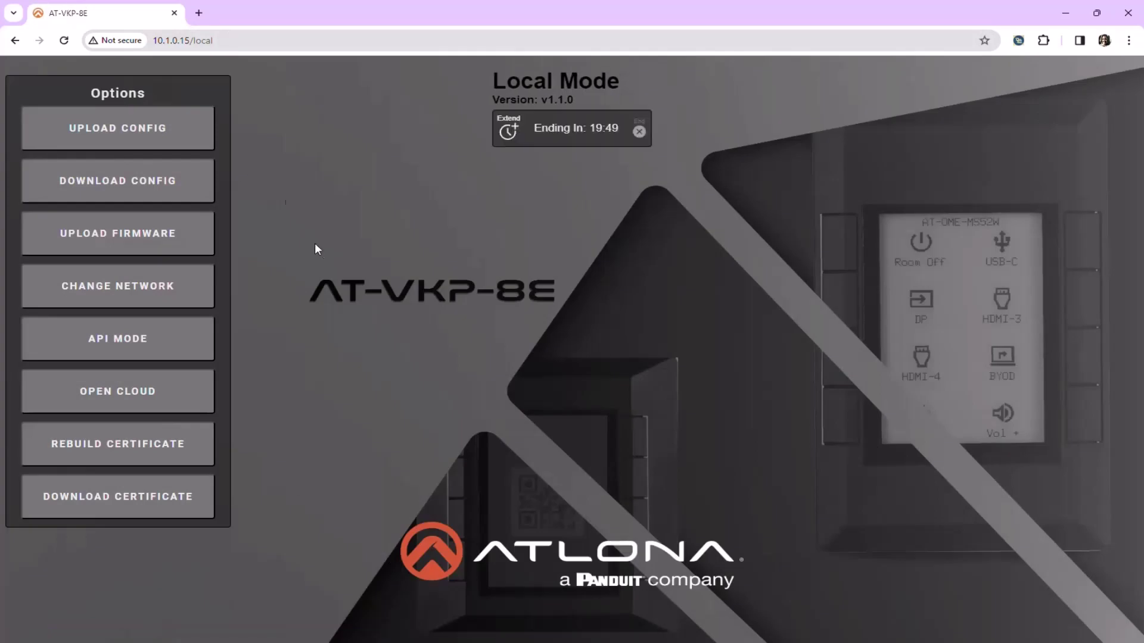
Open the AT-VKP-8E keypad's Configure page in Atlona Cloud from the Local Mode options
{"action": "left_click", "coordinate": [195, 397]}
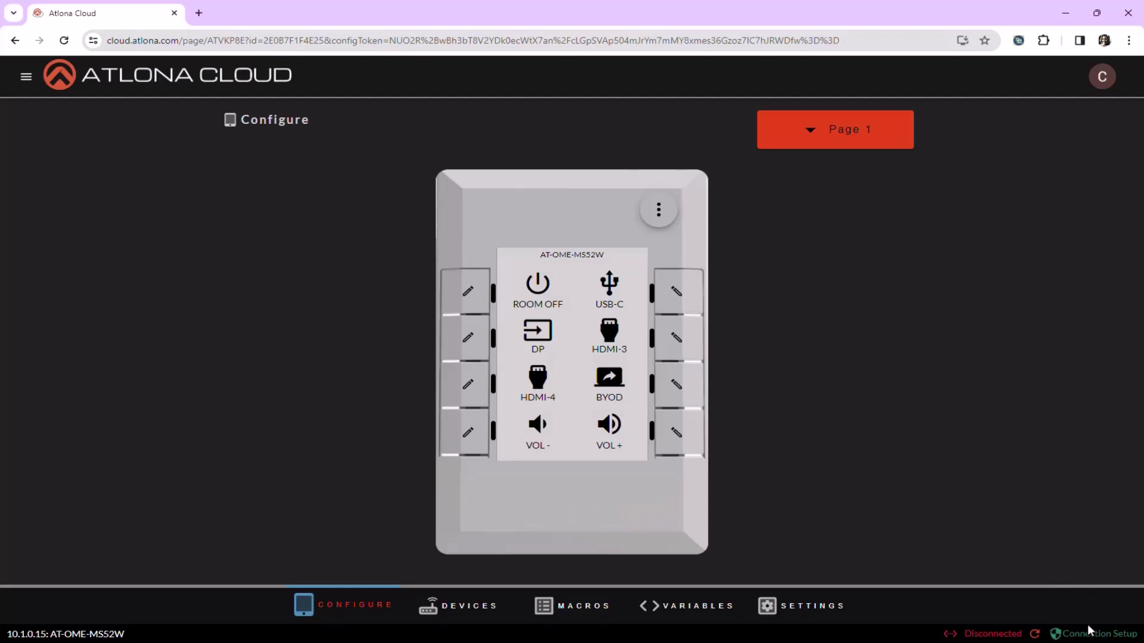
Apply LAN address 10.1.0.15 and download the 10-1-0-15-at-vkp-8e.crt certificate in LAN Connection Setup
{"action": "left_click", "coordinate": [1086, 635]}
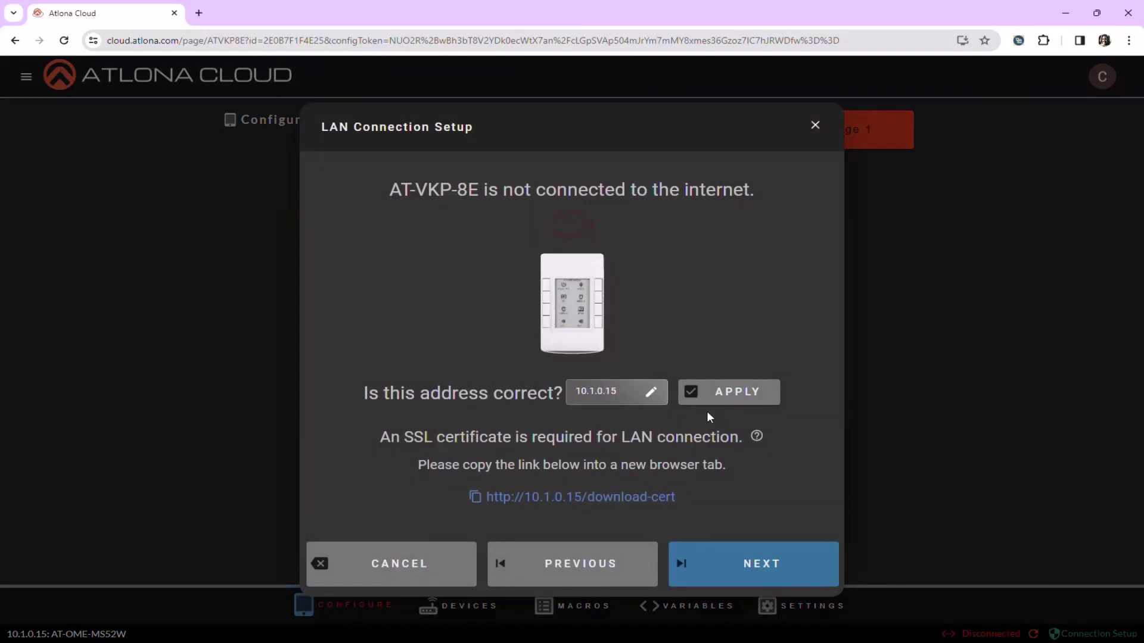
{"action": "left_click", "coordinate": [716, 396]}
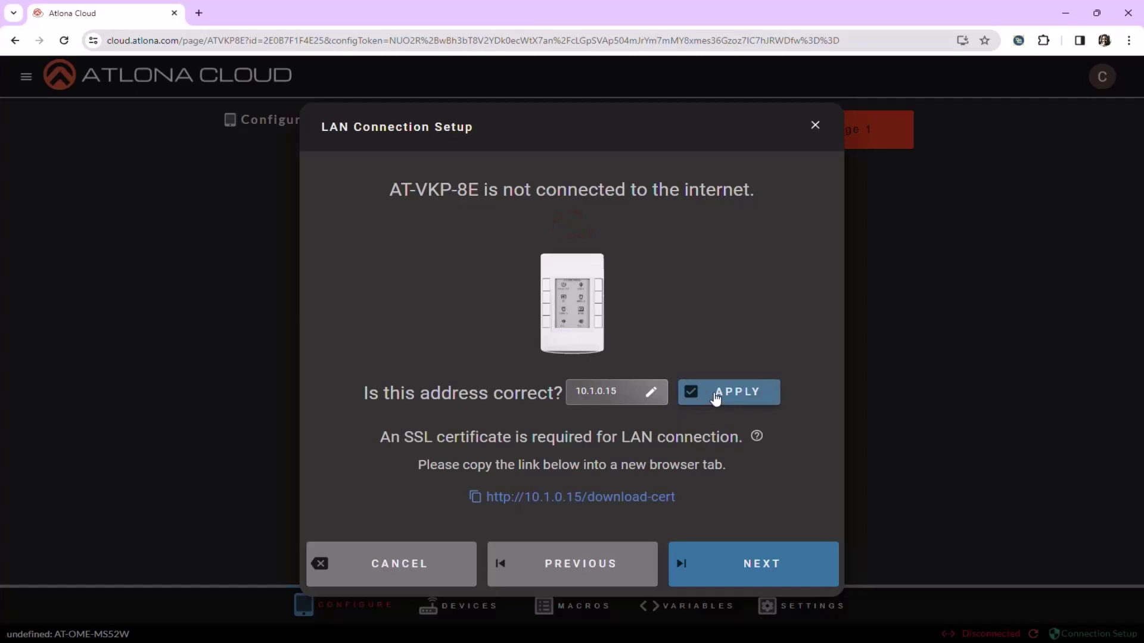
{"action": "left_click", "coordinate": [478, 499]}
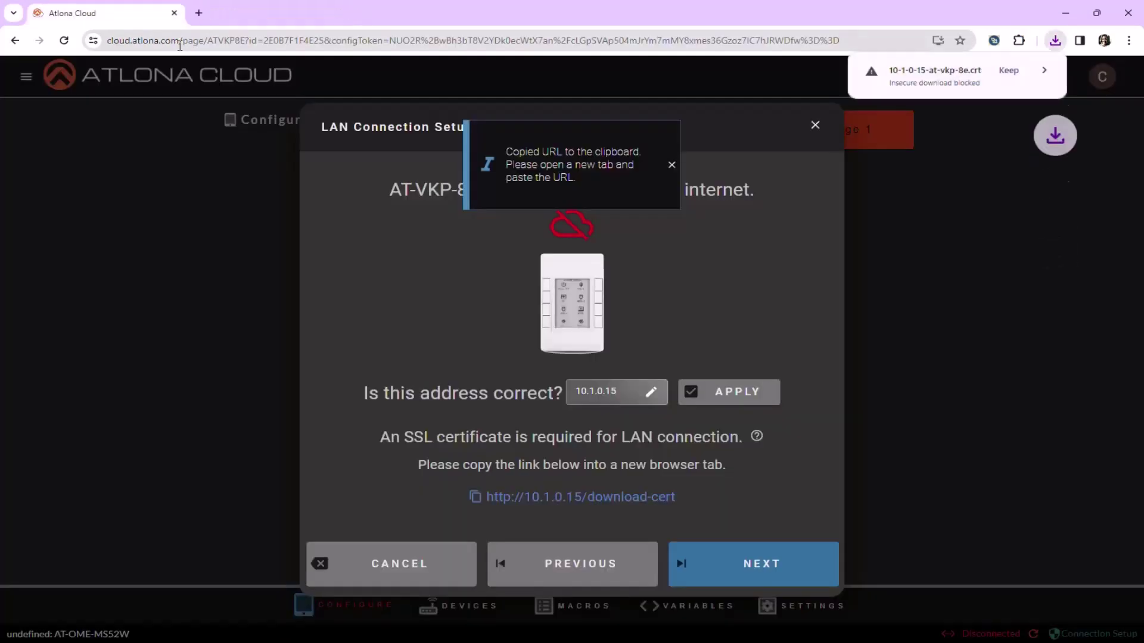
{"action": "left_click", "coordinate": [1007, 71]}
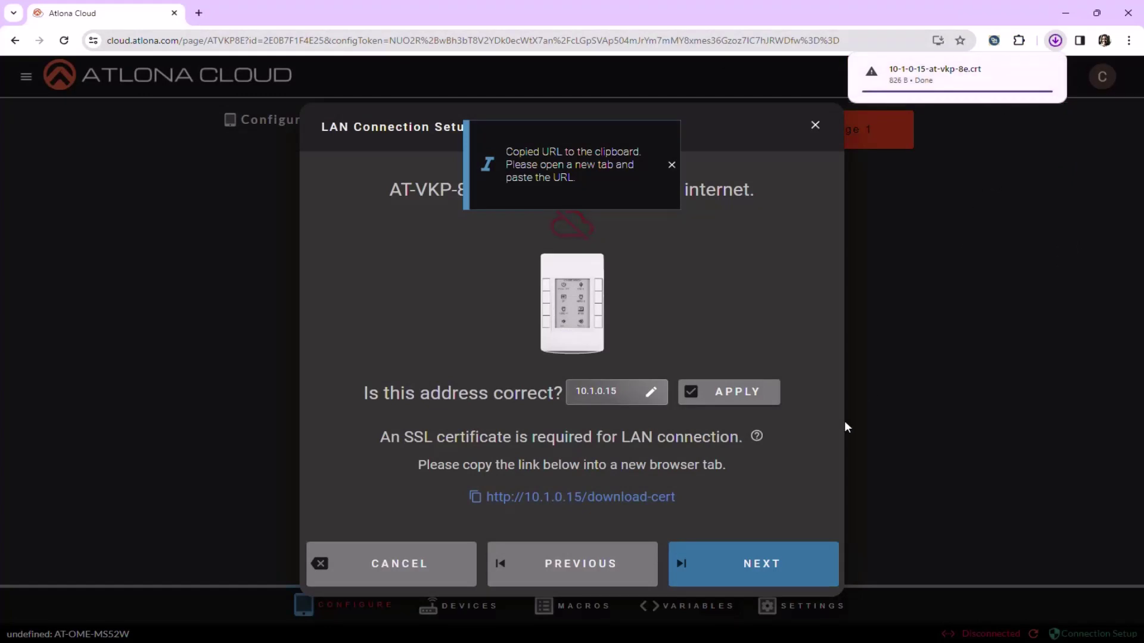
{"action": "left_click", "coordinate": [749, 574]}
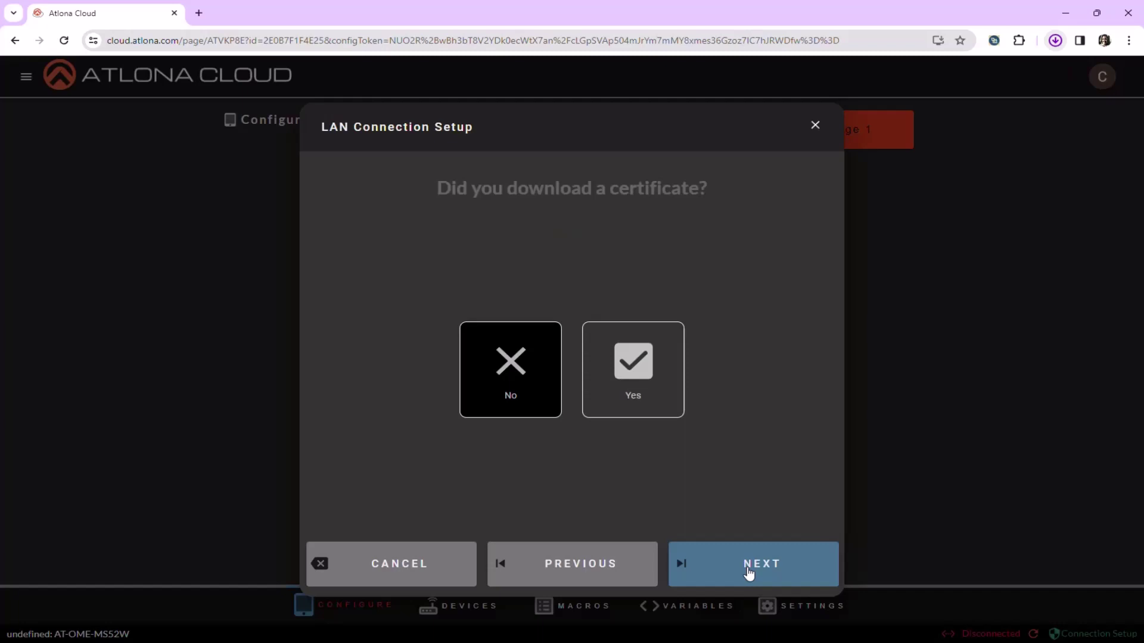
Confirm the certificate was downloaded and choose the Windows installation instructions
{"action": "left_click", "coordinate": [653, 388]}
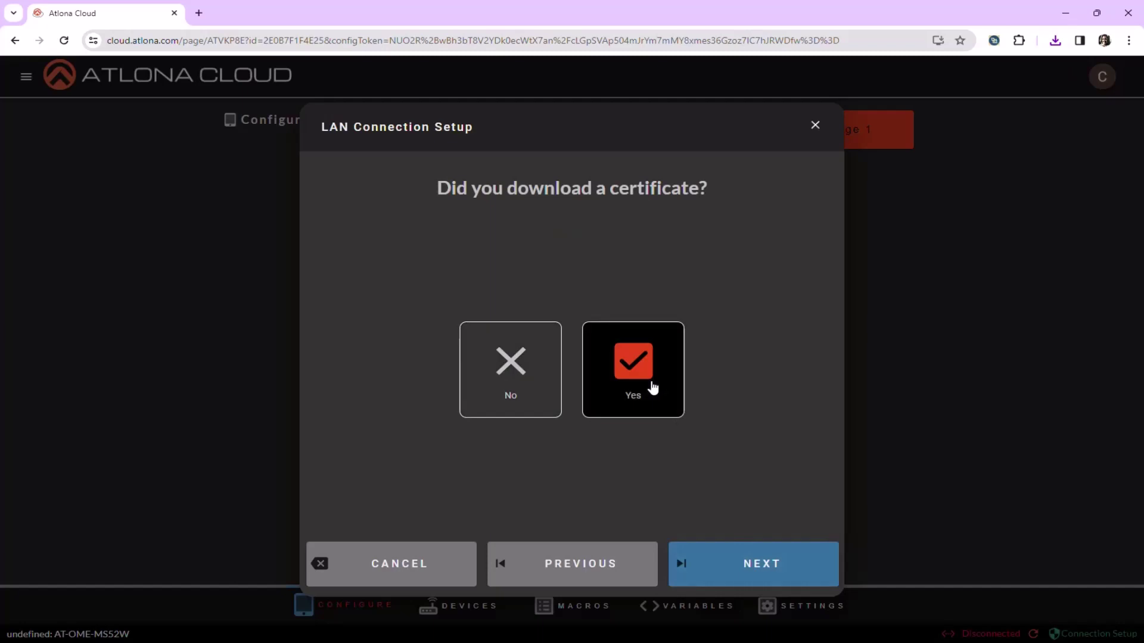
{"action": "left_click", "coordinate": [729, 571]}
{"action": "left_click", "coordinate": [660, 381]}
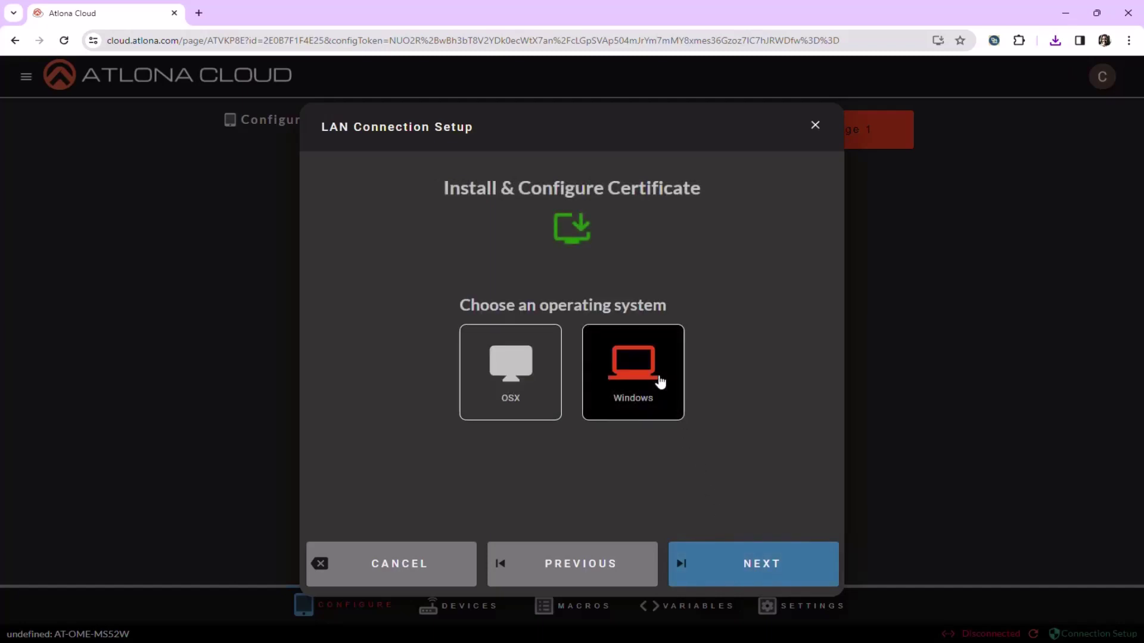
{"action": "left_click", "coordinate": [745, 561]}
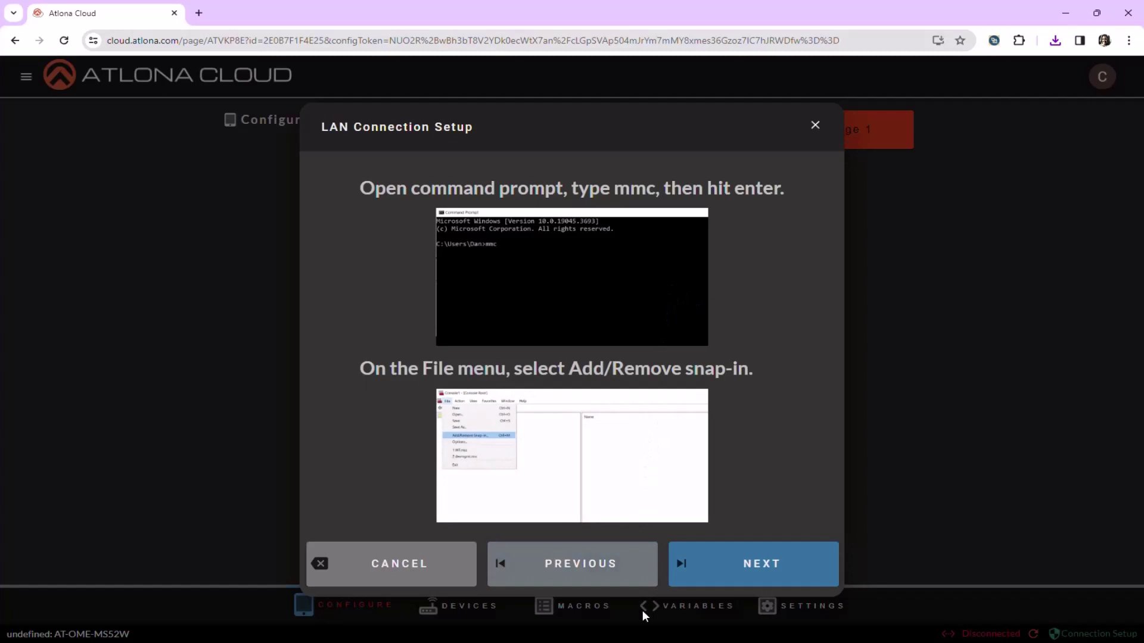
Launch an empty Microsoft Management Console by running mmc from PowerShell
{"action": "key", "text": "super+x"}
{"action": "key", "text": "i"}
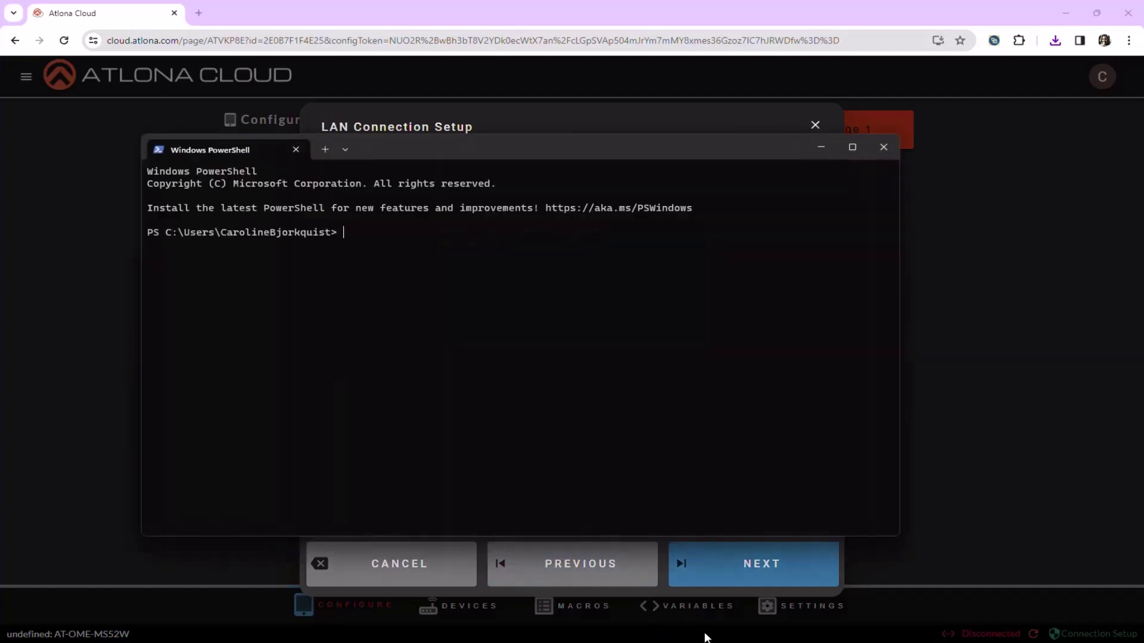
{"action": "type", "text": "mmc"}
{"action": "key", "text": "Return"}
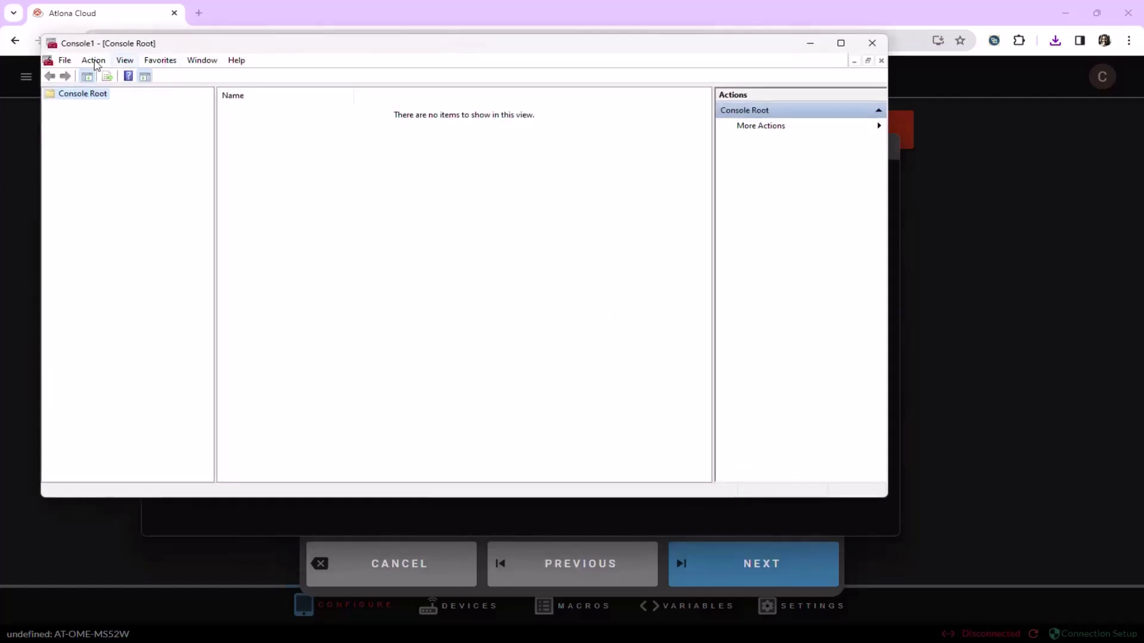
Add the Certificates snap-in for the local computer's computer account to Console1
{"action": "left_click", "coordinate": [66, 62]}
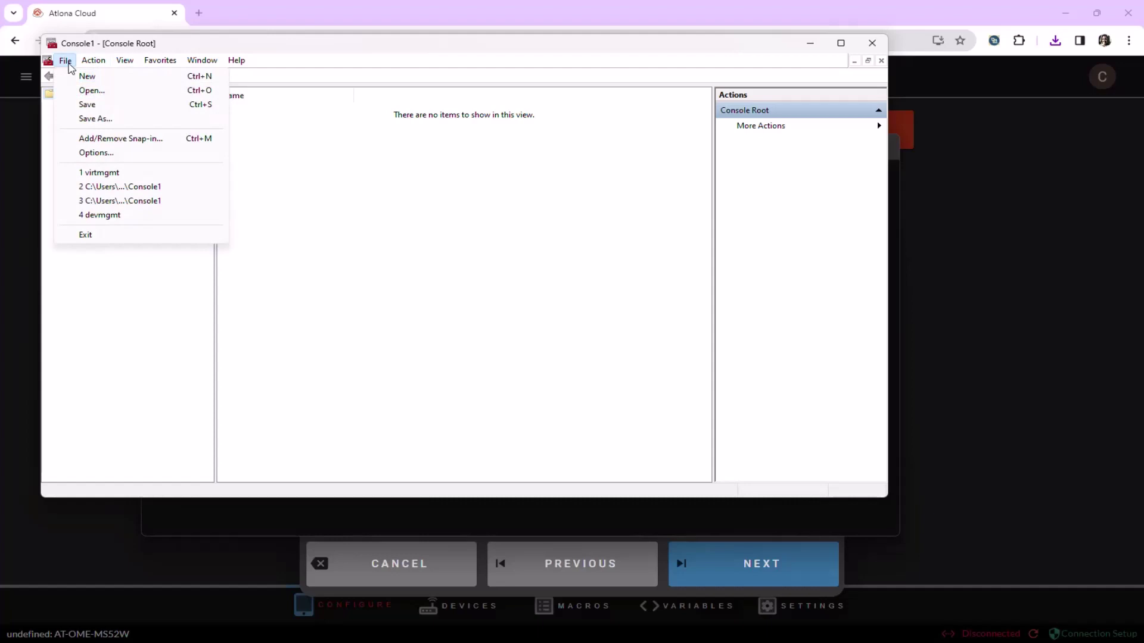
{"action": "left_click", "coordinate": [90, 139]}
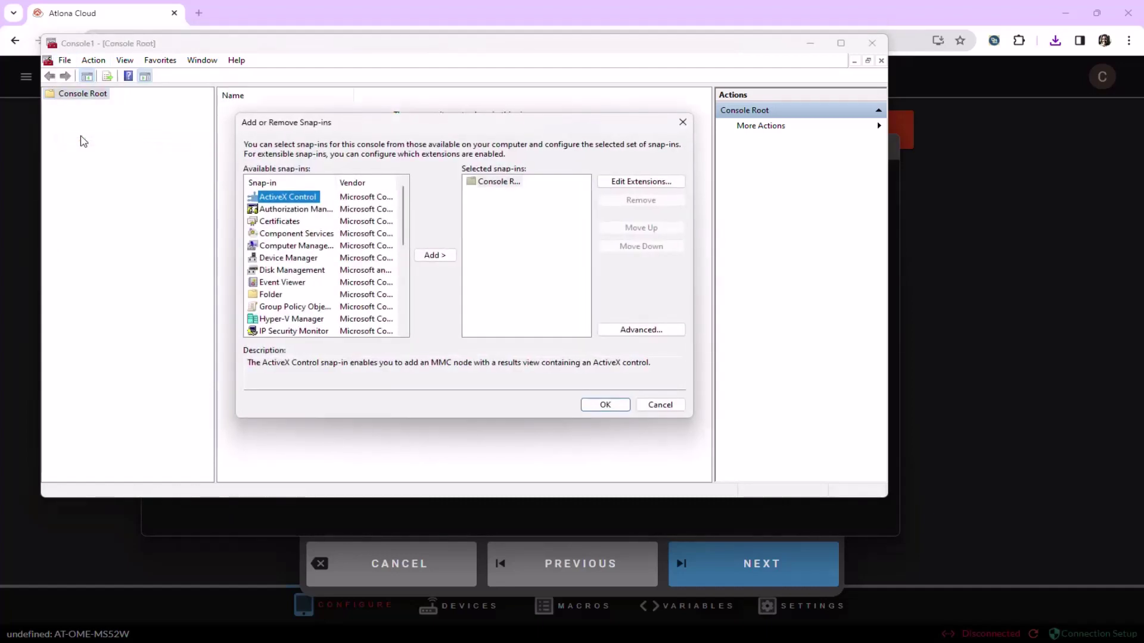
{"action": "left_click", "coordinate": [269, 223]}
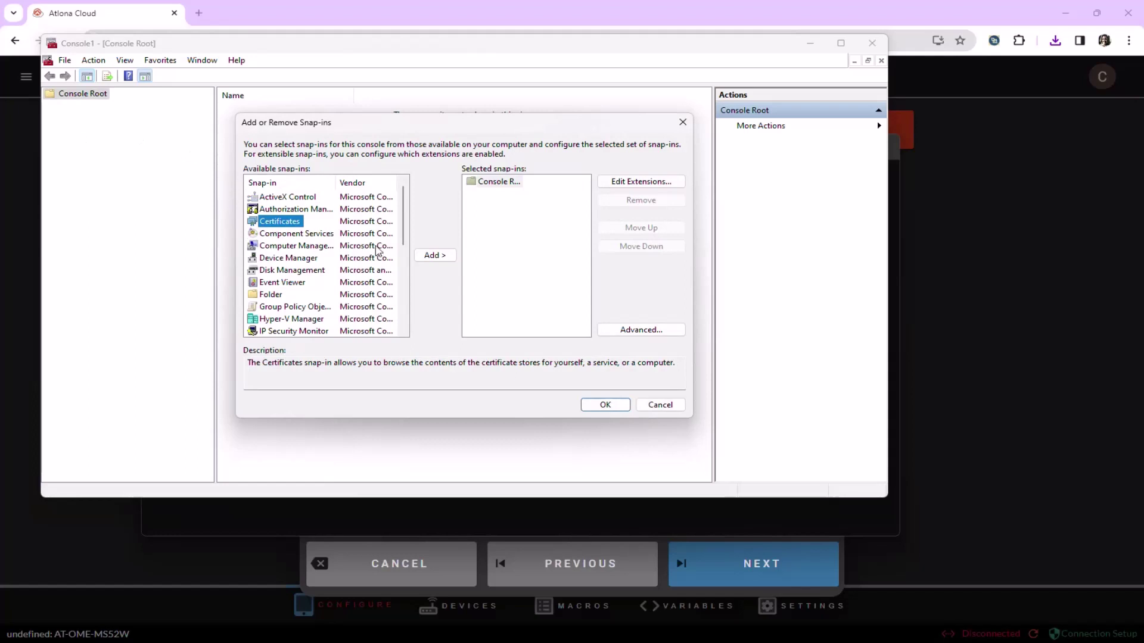
{"action": "left_click", "coordinate": [434, 255]}
{"action": "left_click", "coordinate": [266, 203]}
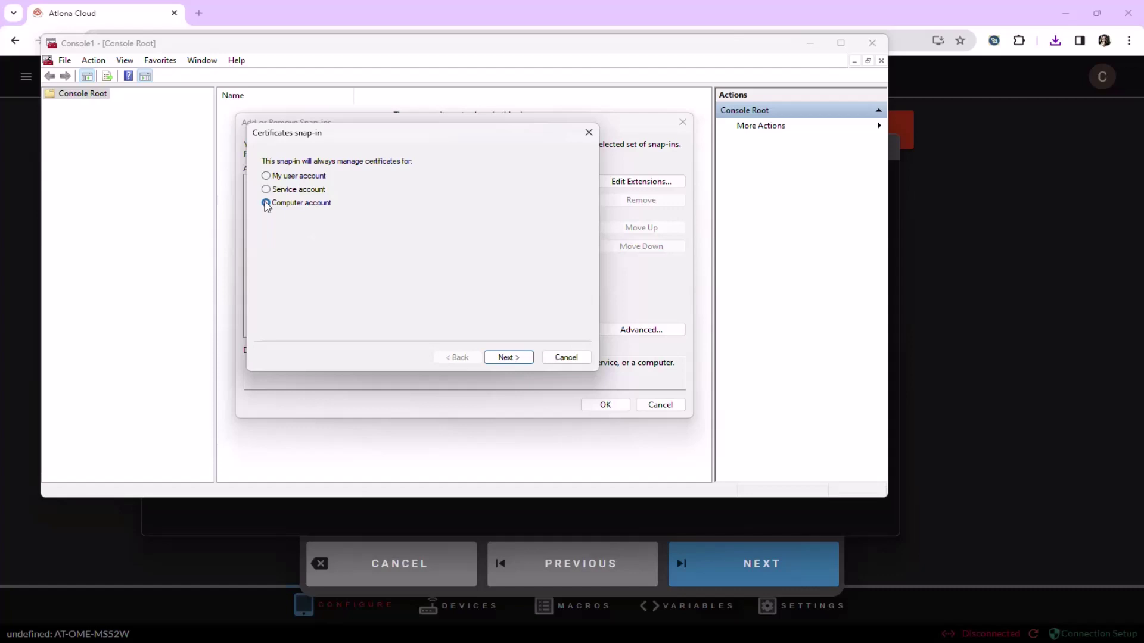
{"action": "left_click", "coordinate": [520, 359]}
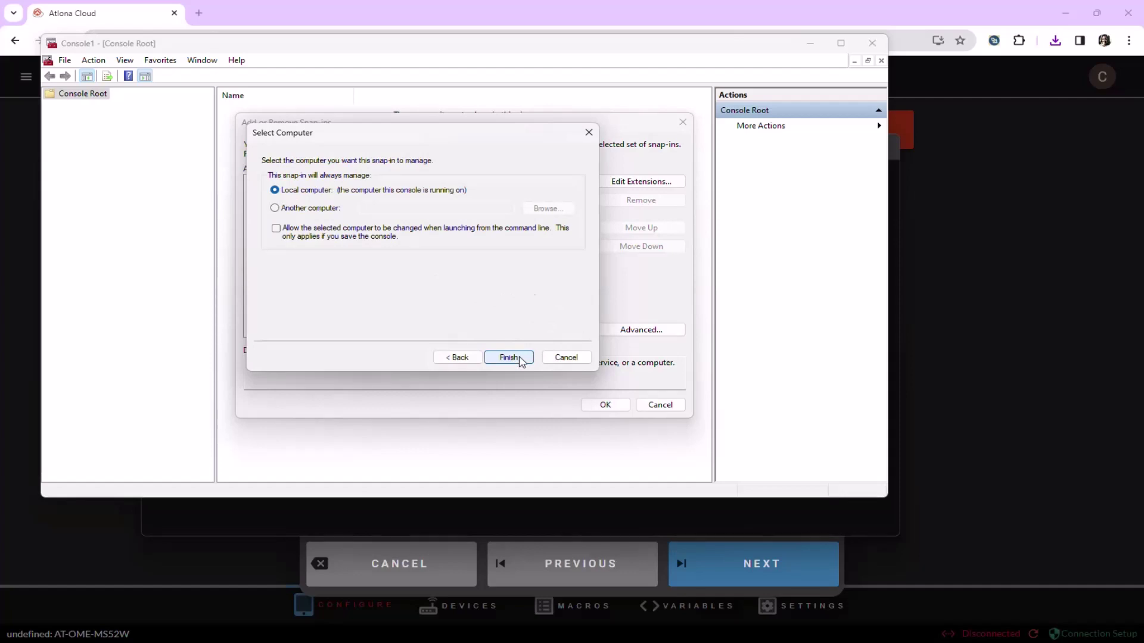
{"action": "left_click", "coordinate": [509, 358]}
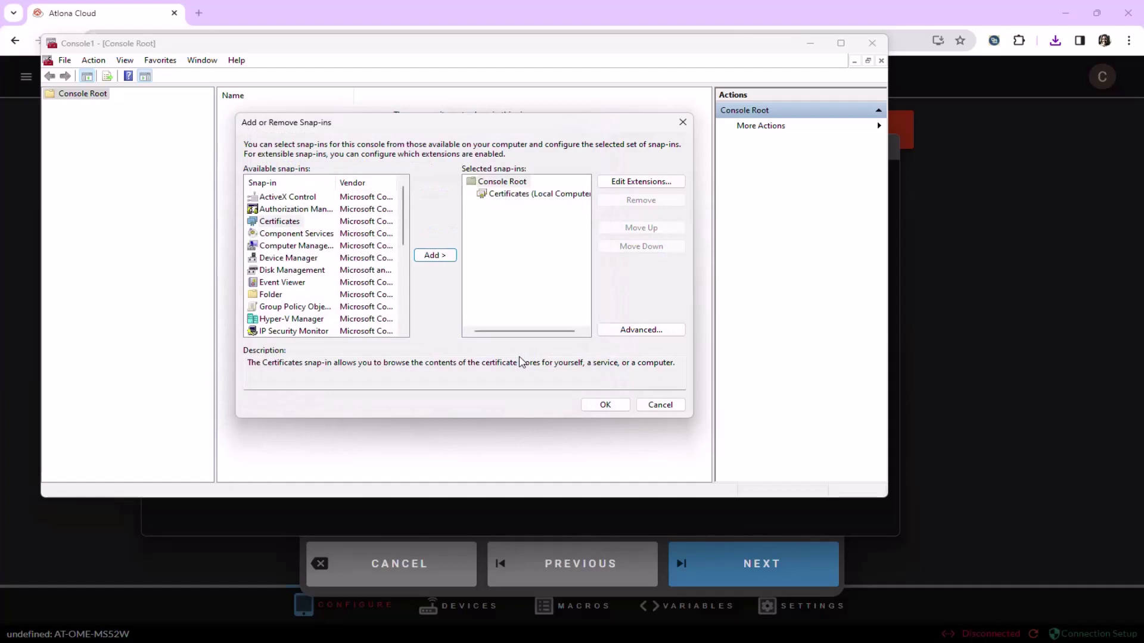
{"action": "left_click", "coordinate": [612, 405]}
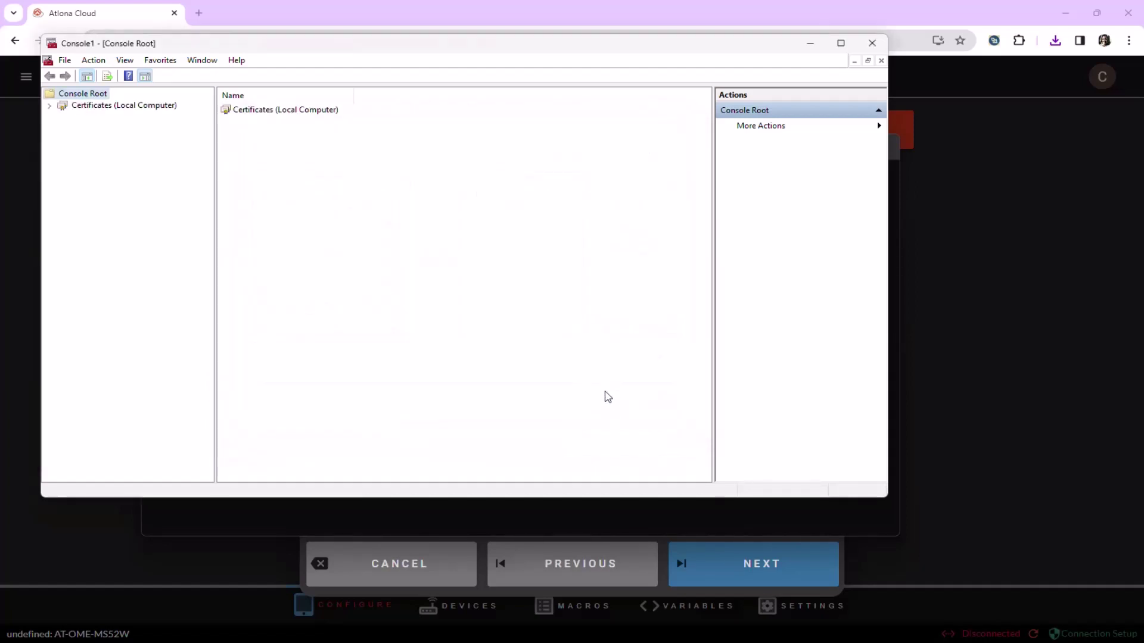
Expand Certificates (Local Computer) and bring up All Tasks for Trusted Root Certification Authorities
{"action": "double_click", "coordinate": [284, 111]}
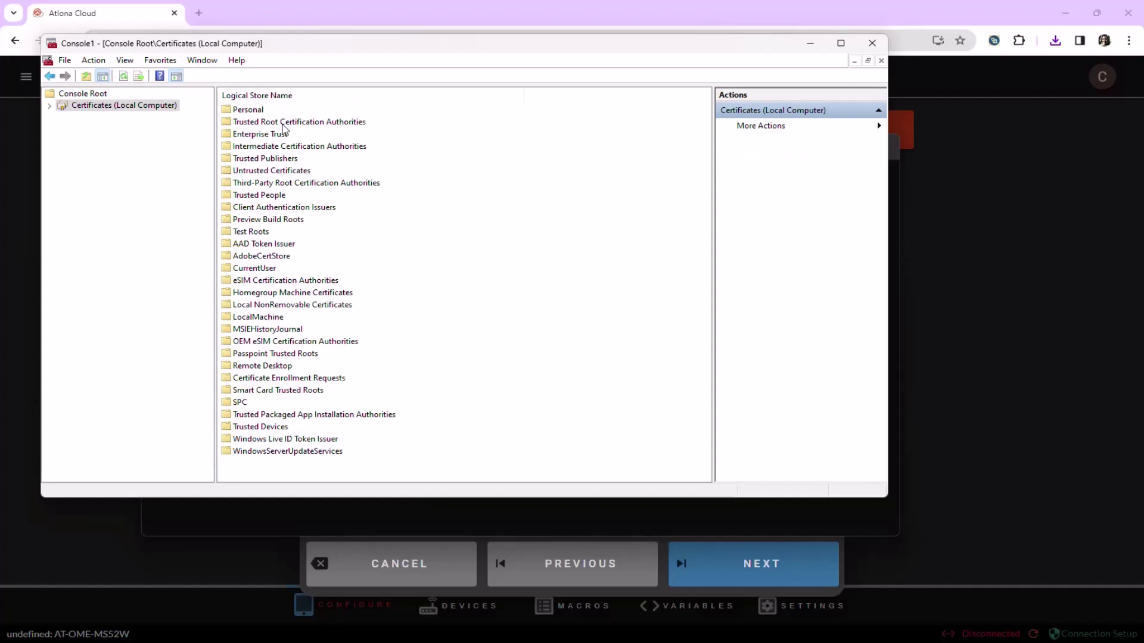
{"action": "left_click", "coordinate": [284, 122]}
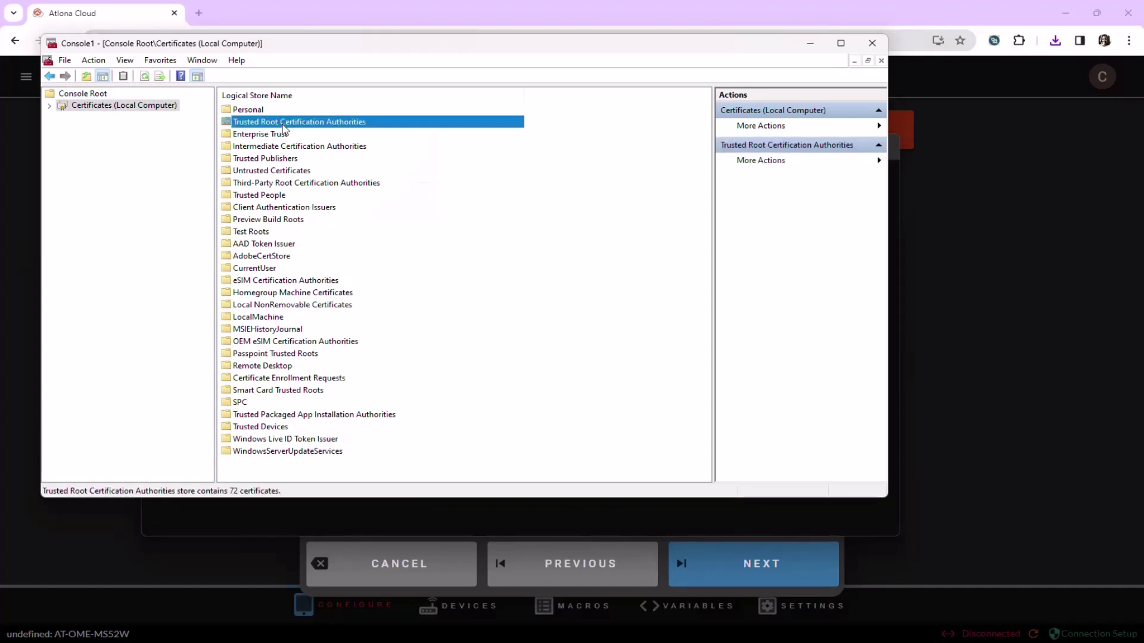
{"action": "right_click", "coordinate": [284, 128]}
{"action": "mouse_move", "coordinate": [322, 153]}
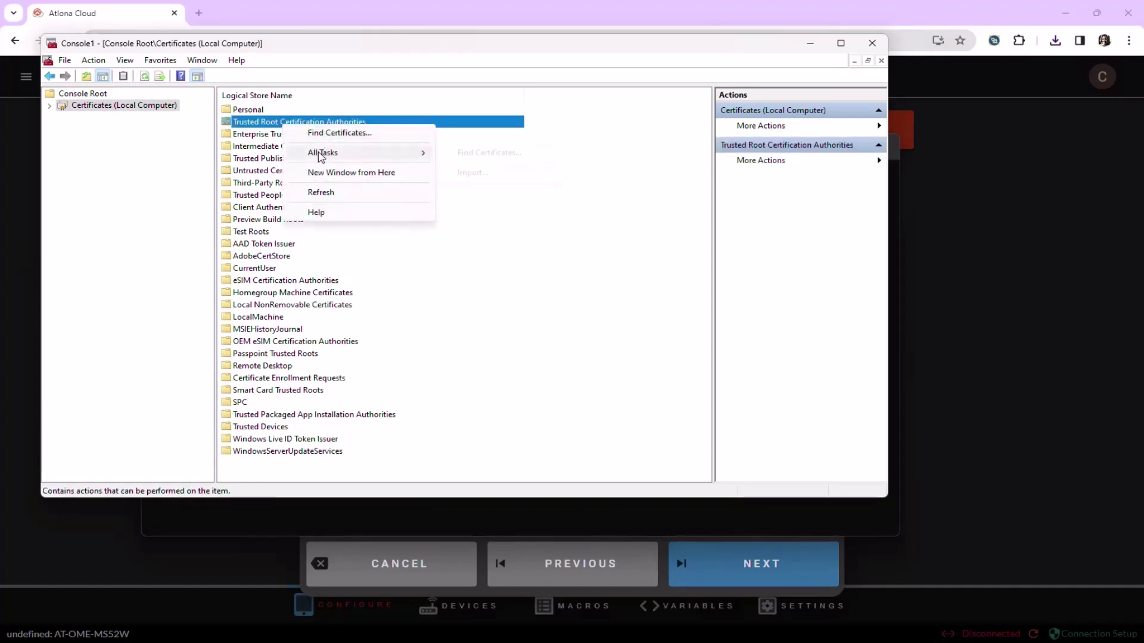
Import the 10-1-0-15-at-vkp-8e certificate from Downloads into Trusted Root Certification Authorities
{"action": "left_click", "coordinate": [492, 172]}
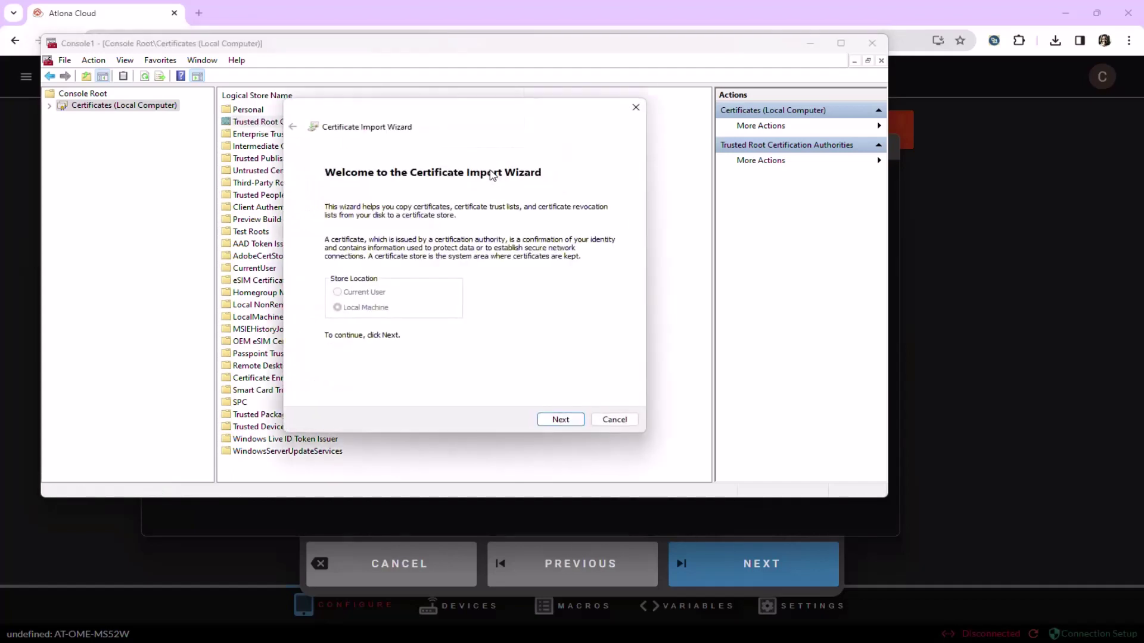
{"action": "left_click", "coordinate": [566, 420]}
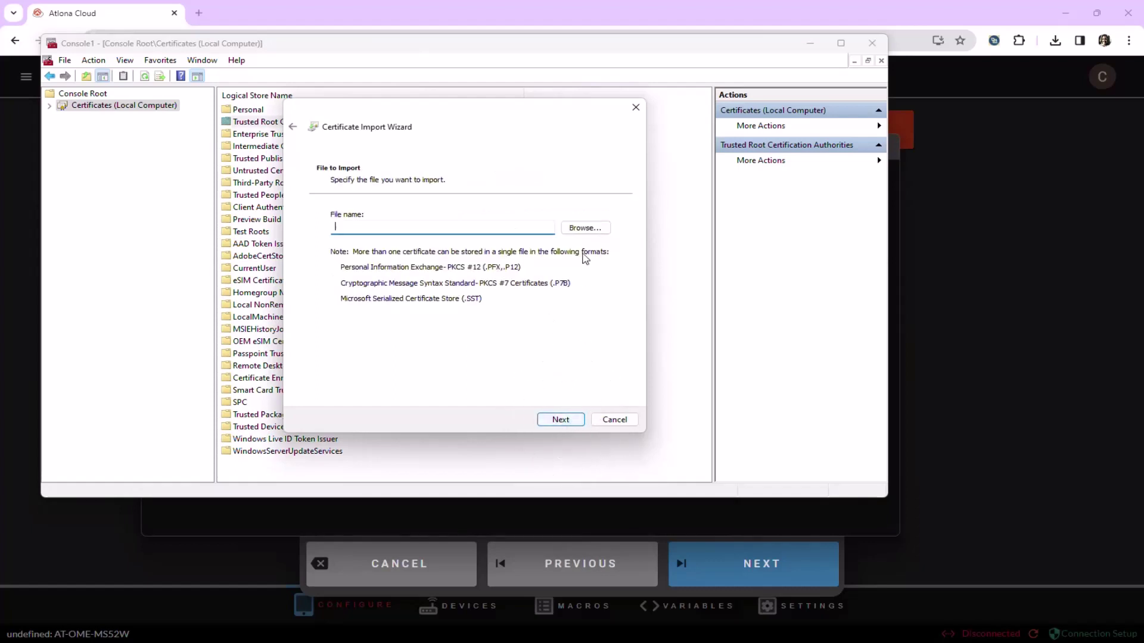
{"action": "left_click", "coordinate": [584, 228]}
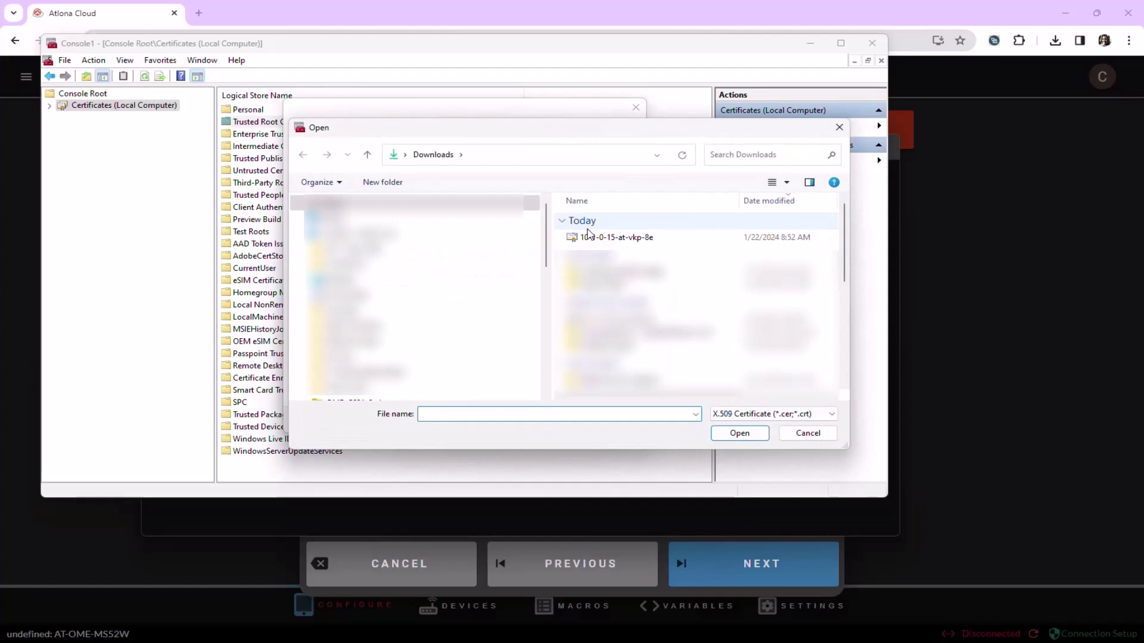
{"action": "left_click", "coordinate": [596, 241]}
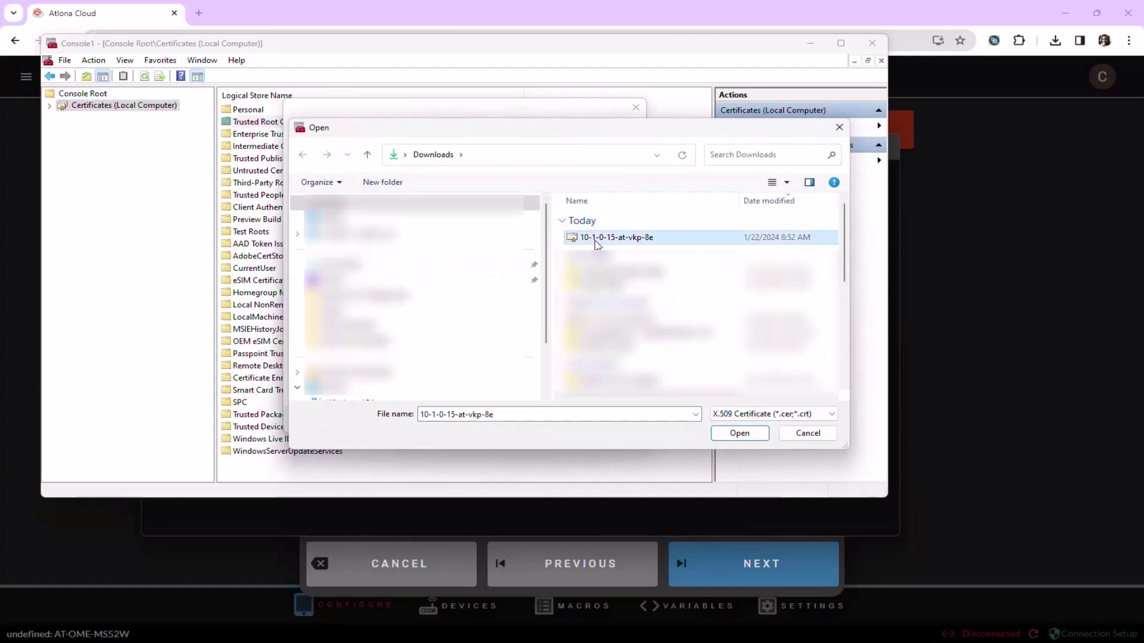
{"action": "left_click", "coordinate": [722, 432]}
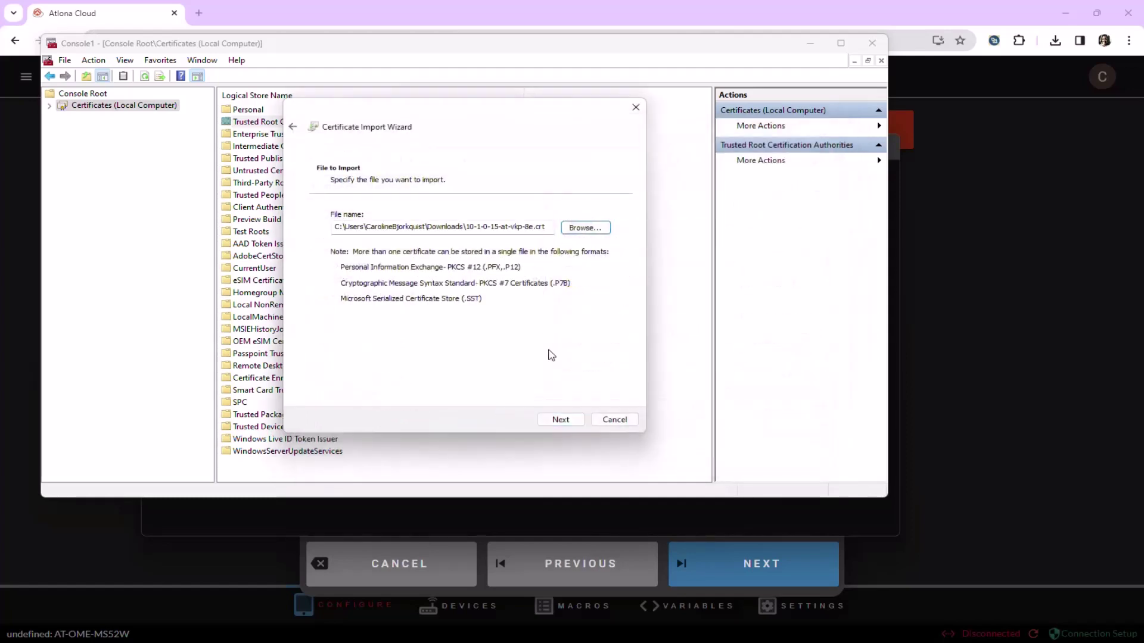
{"action": "left_click", "coordinate": [560, 420]}
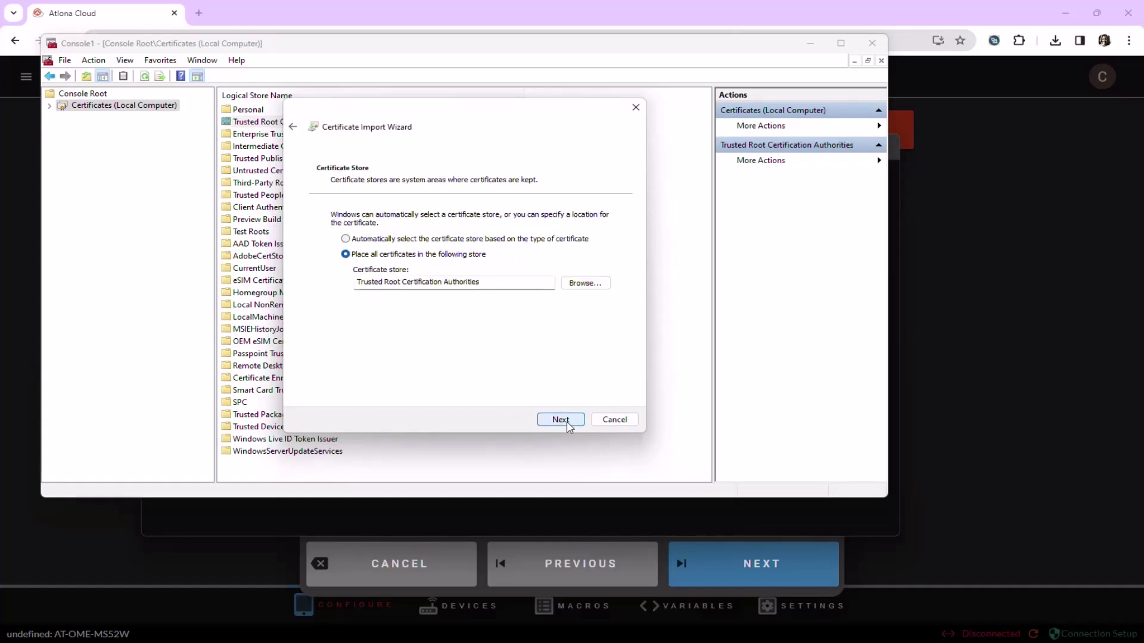
{"action": "left_click", "coordinate": [566, 423]}
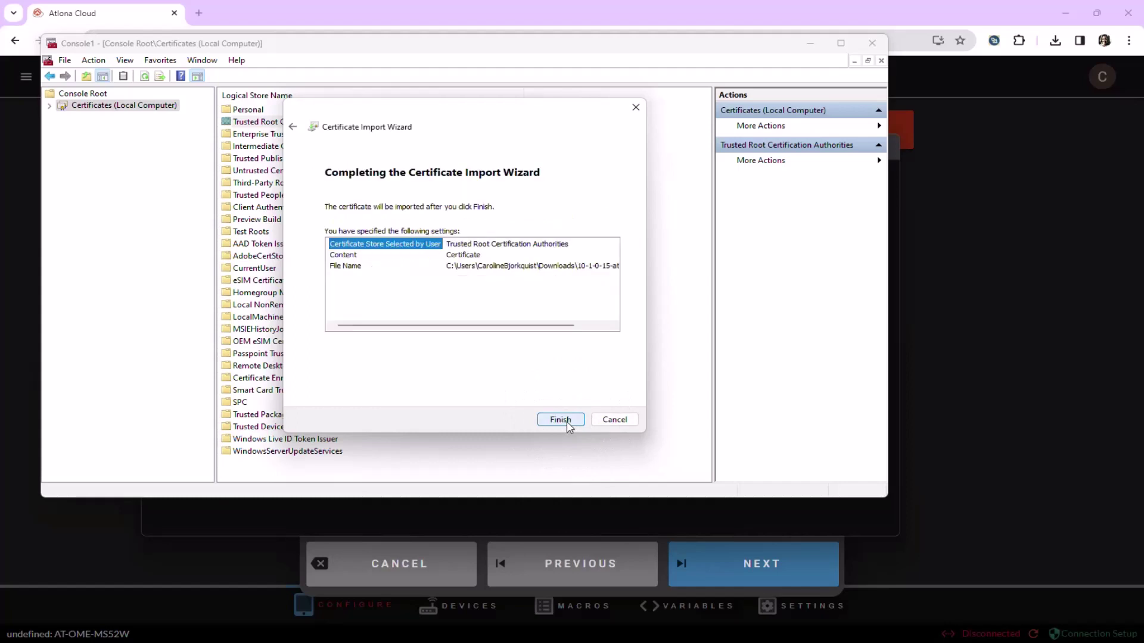
{"action": "left_click", "coordinate": [566, 422]}
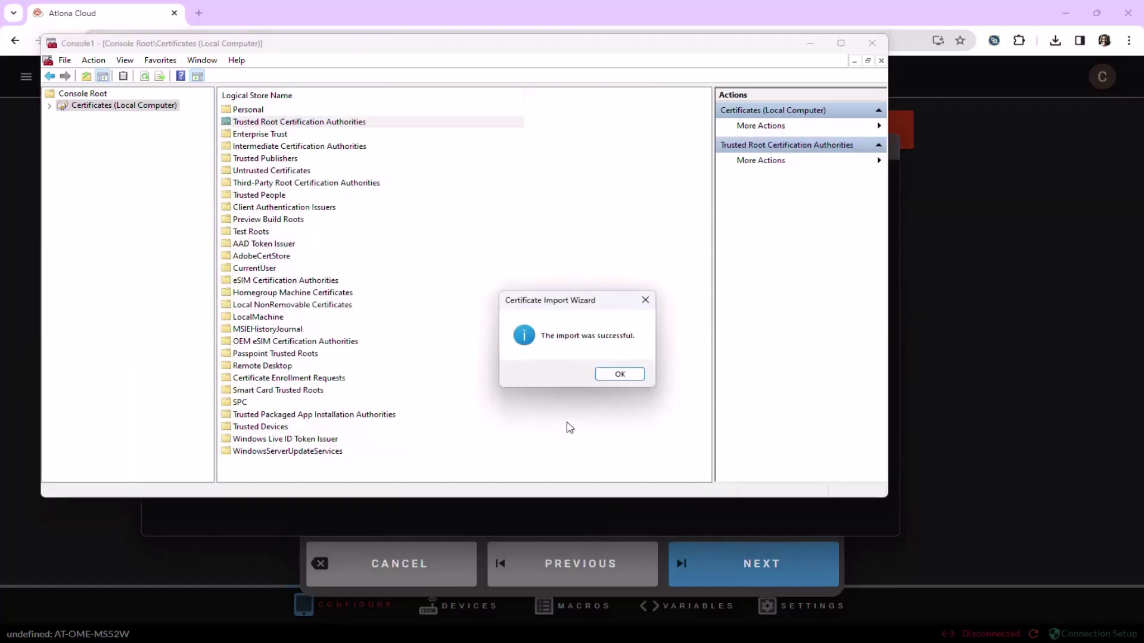
{"action": "left_click", "coordinate": [614, 375]}
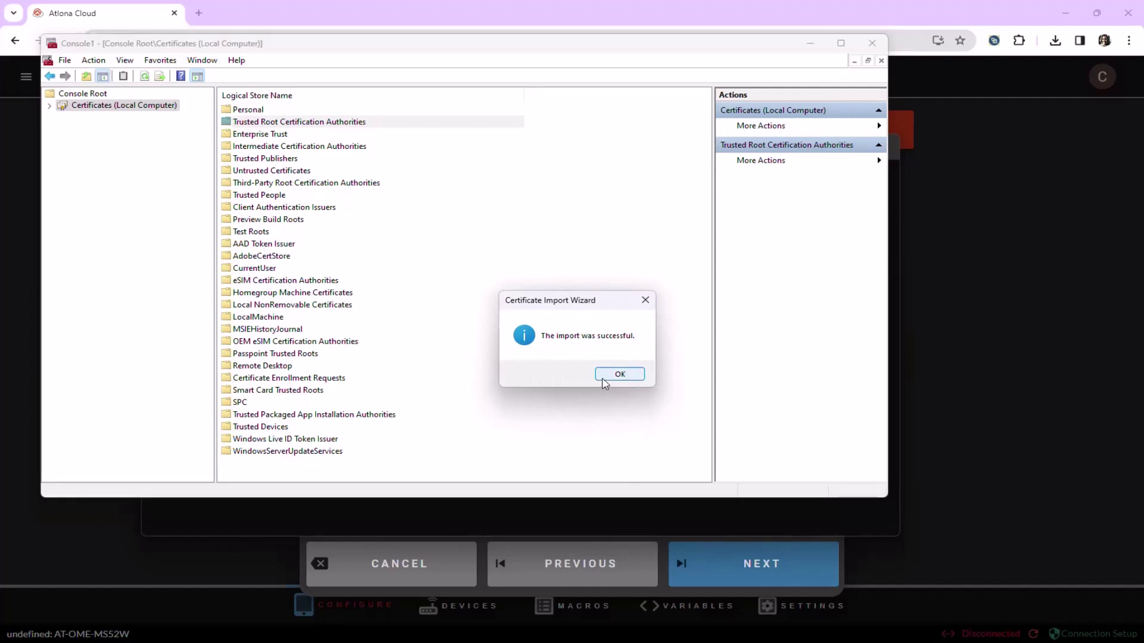
Close the management console, saving its settings as Console1
{"action": "left_click", "coordinate": [872, 43]}
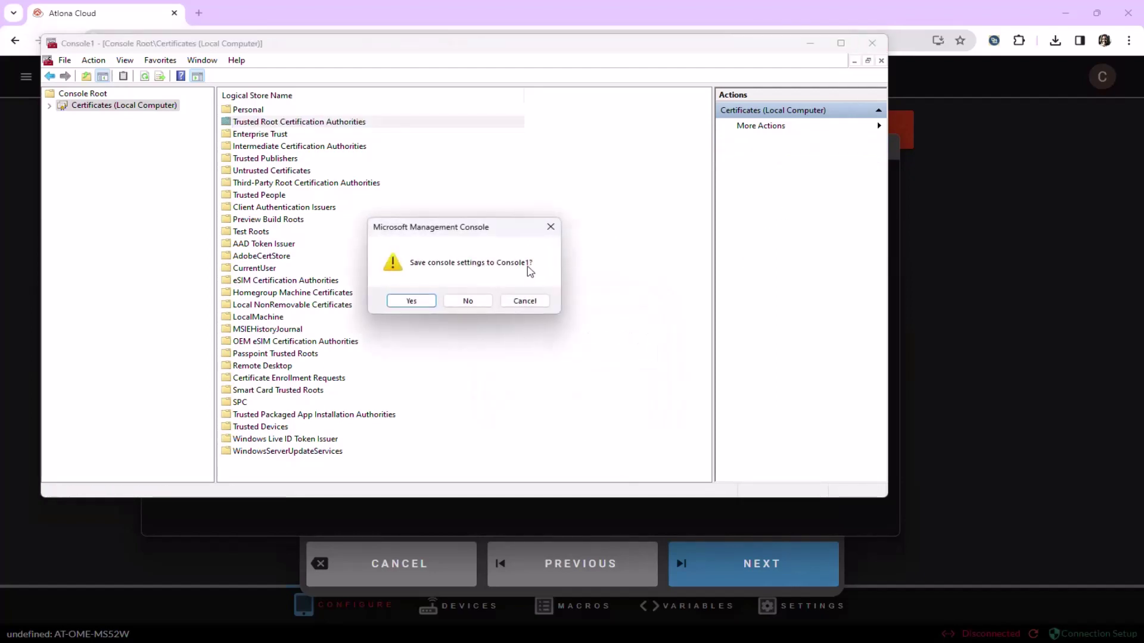
{"action": "left_click", "coordinate": [411, 300]}
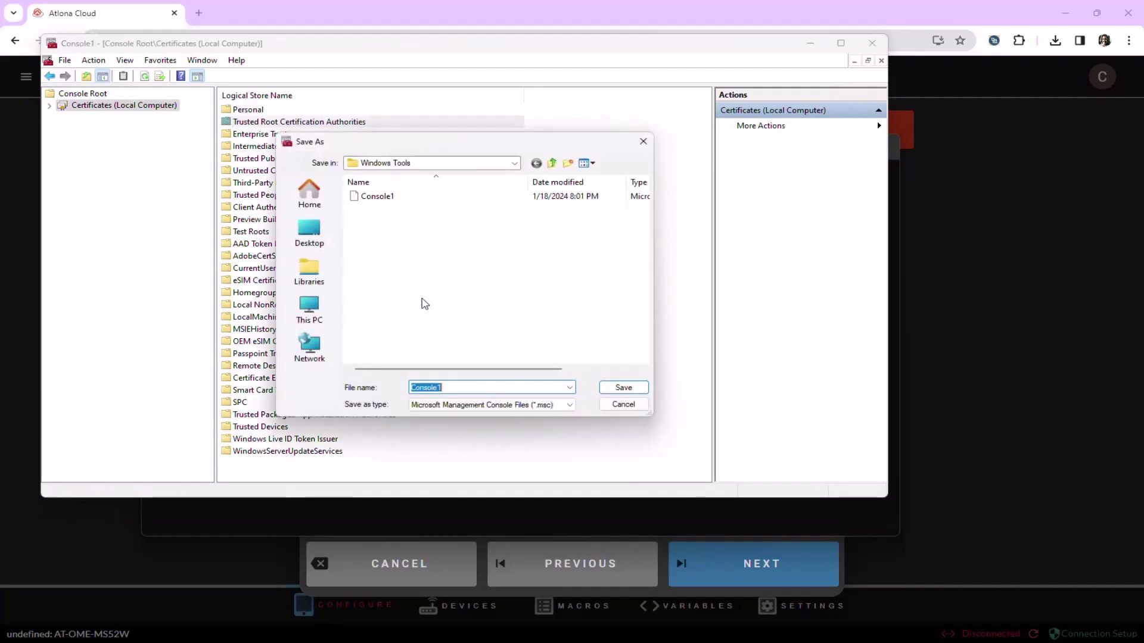
{"action": "left_click", "coordinate": [635, 392]}
Replace the existing Console1 file, close PowerShell, and resume the setup instructions
{"action": "left_click", "coordinate": [613, 329]}
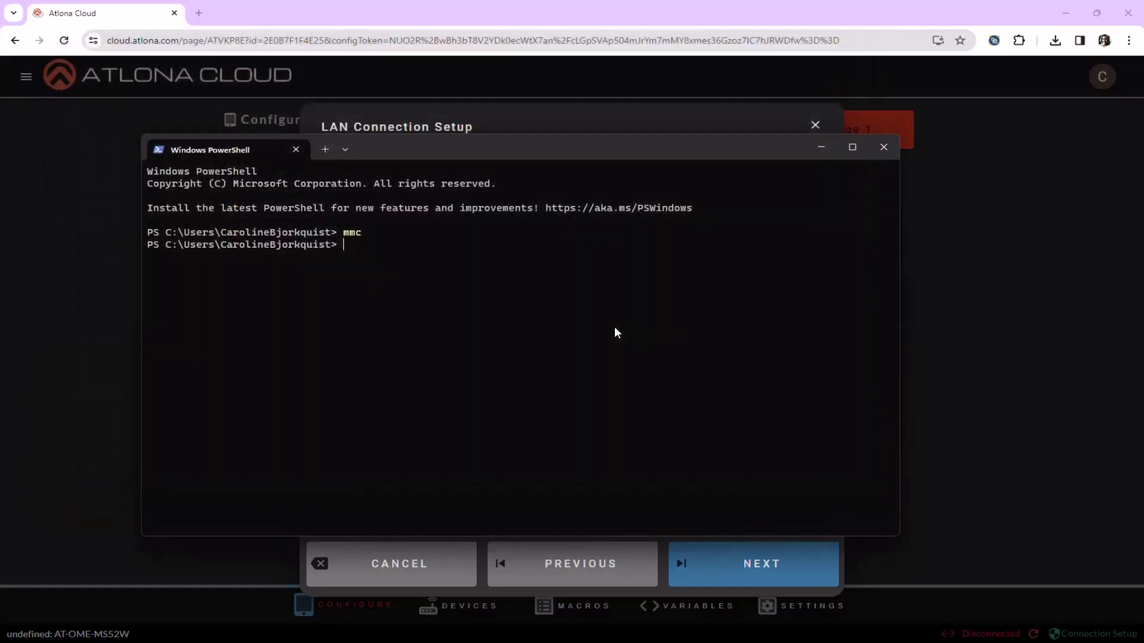
{"action": "left_click", "coordinate": [881, 147]}
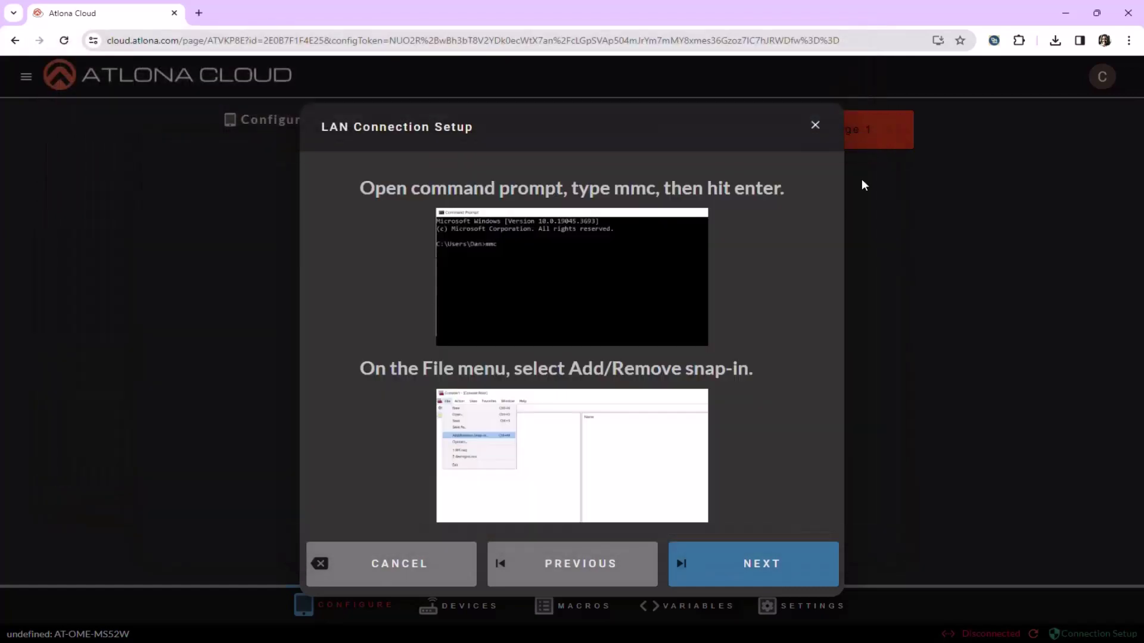
{"action": "left_click", "coordinate": [784, 577]}
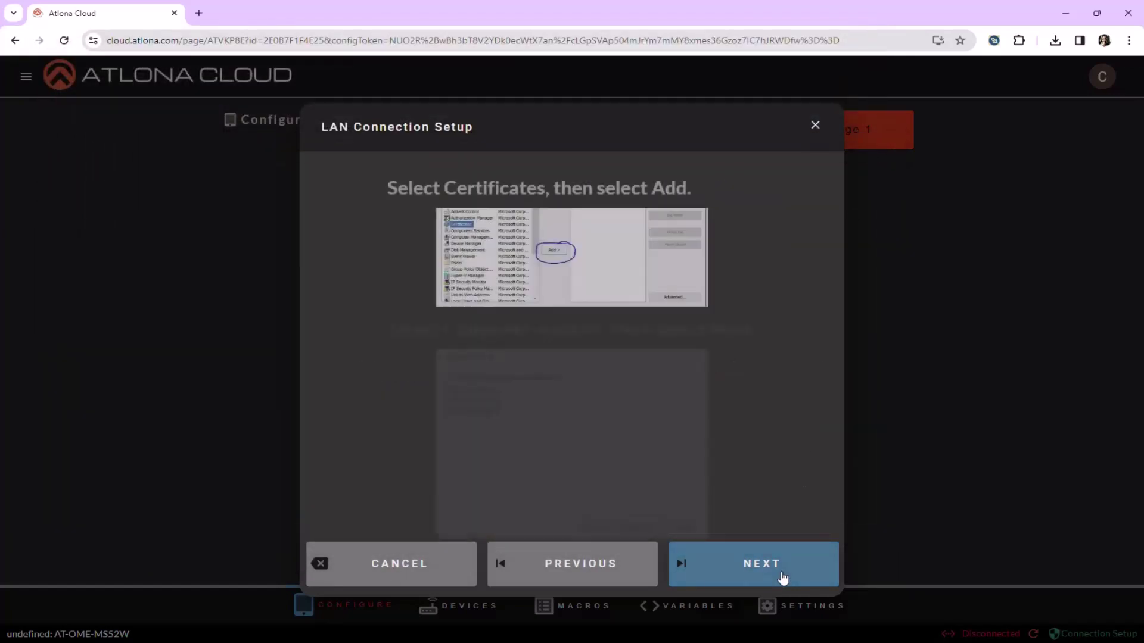
Advance the setup guide to the Test and validate step and run the connection test
{"action": "left_click", "coordinate": [784, 577]}
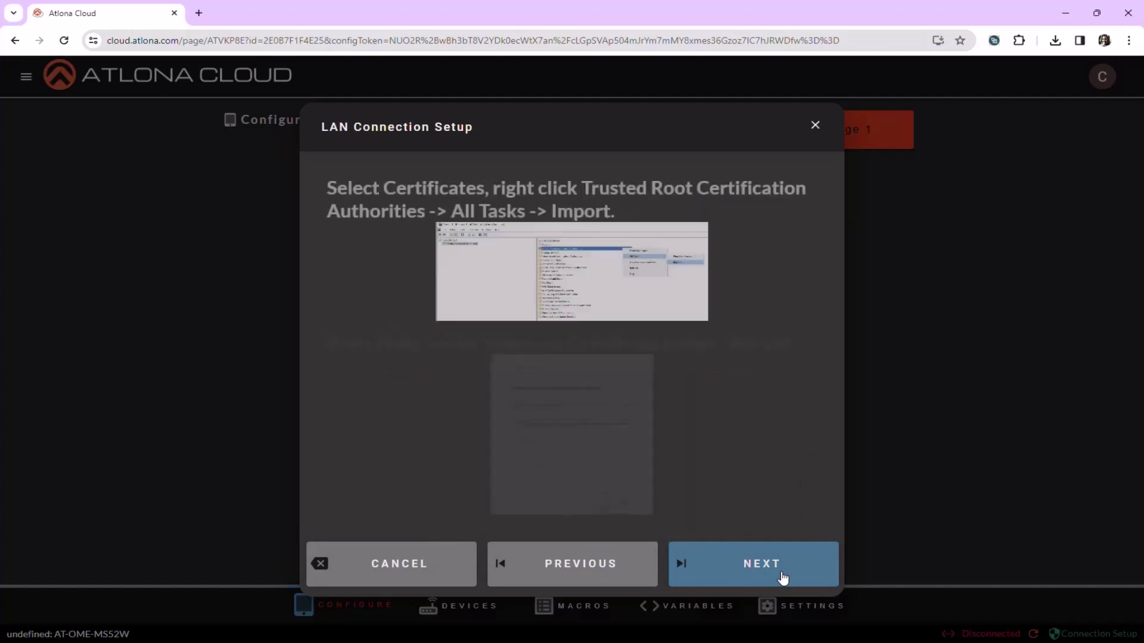
{"action": "left_click", "coordinate": [783, 577]}
{"action": "left_click", "coordinate": [783, 576]}
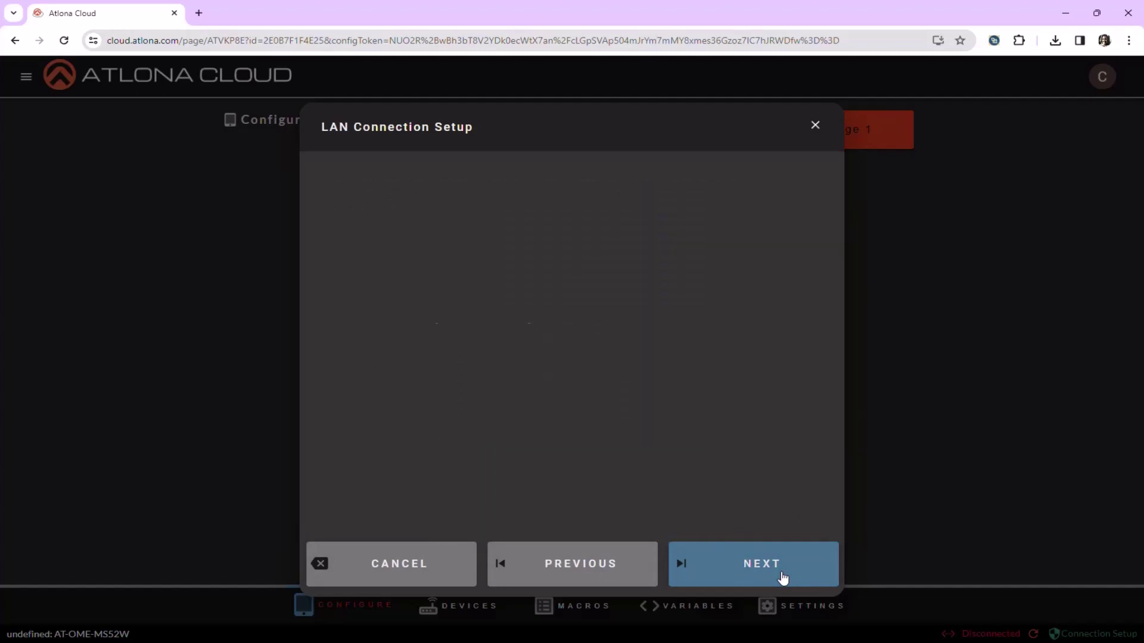
{"action": "left_click", "coordinate": [784, 577]}
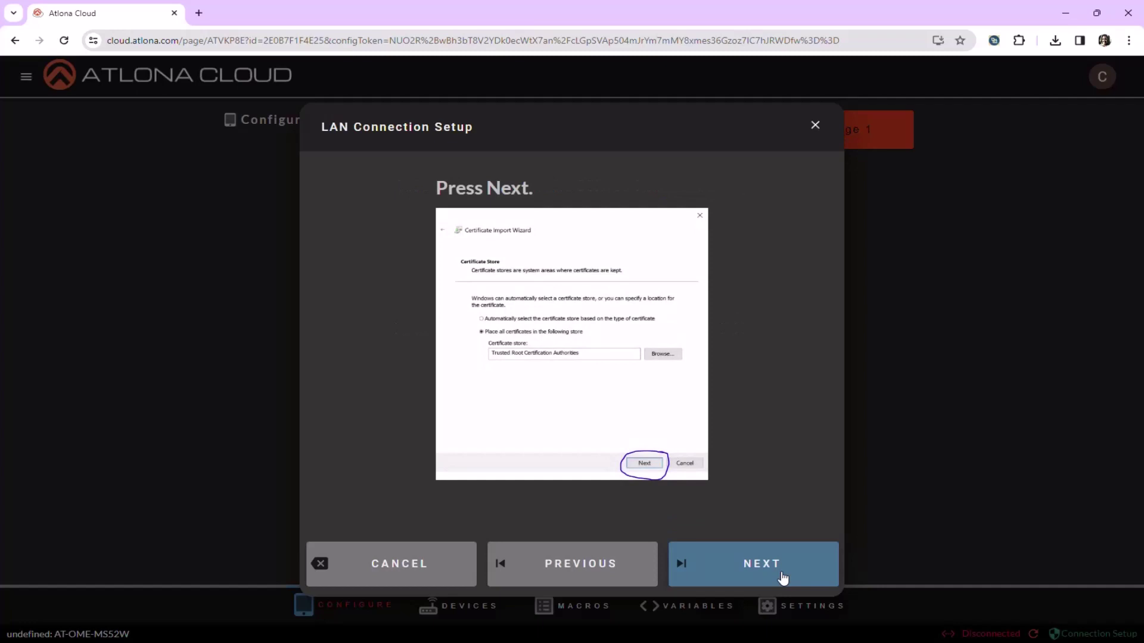
{"action": "left_click", "coordinate": [784, 577]}
{"action": "left_click", "coordinate": [783, 577]}
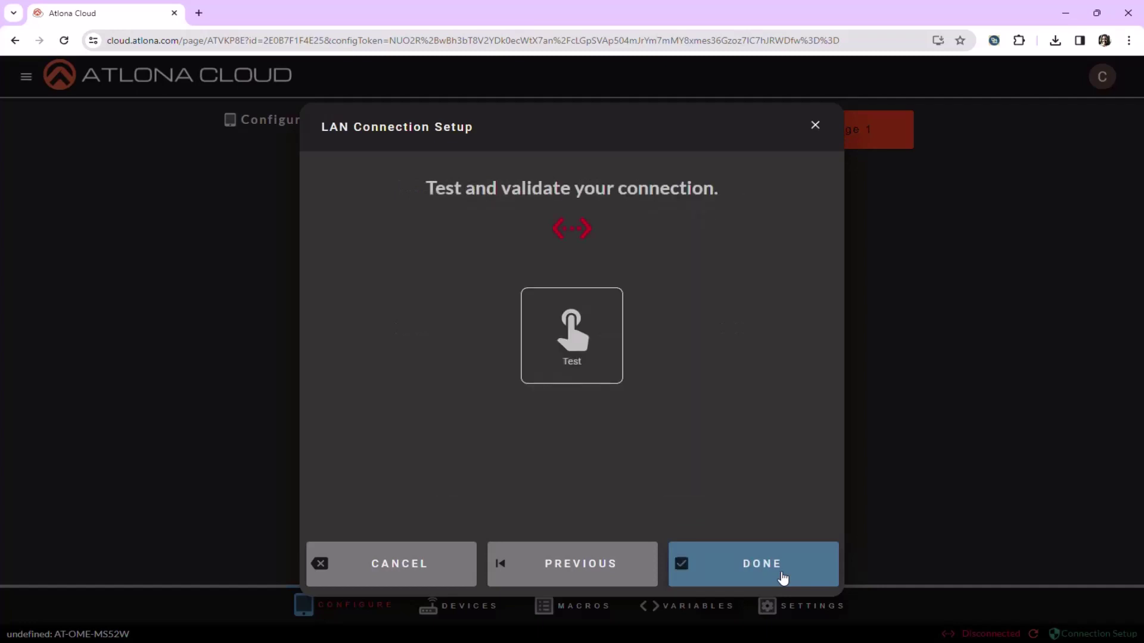
{"action": "left_click", "coordinate": [585, 355]}
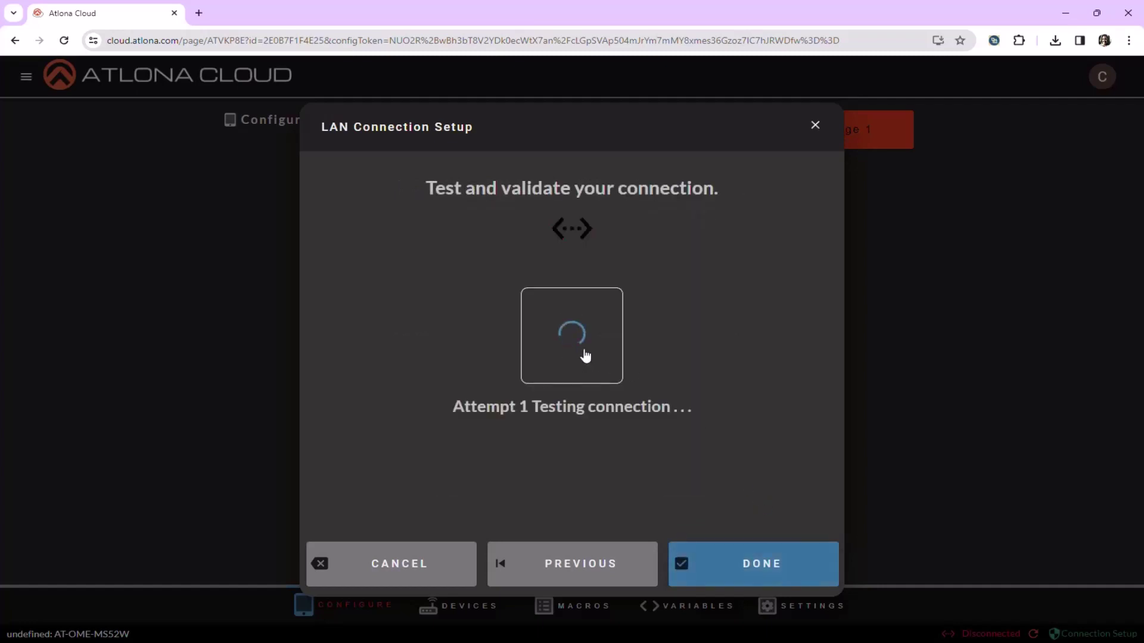
Finish the LAN Connection Setup so the Configure page reports 10.1.0.15 as LAN Connected
{"action": "left_click", "coordinate": [771, 577]}
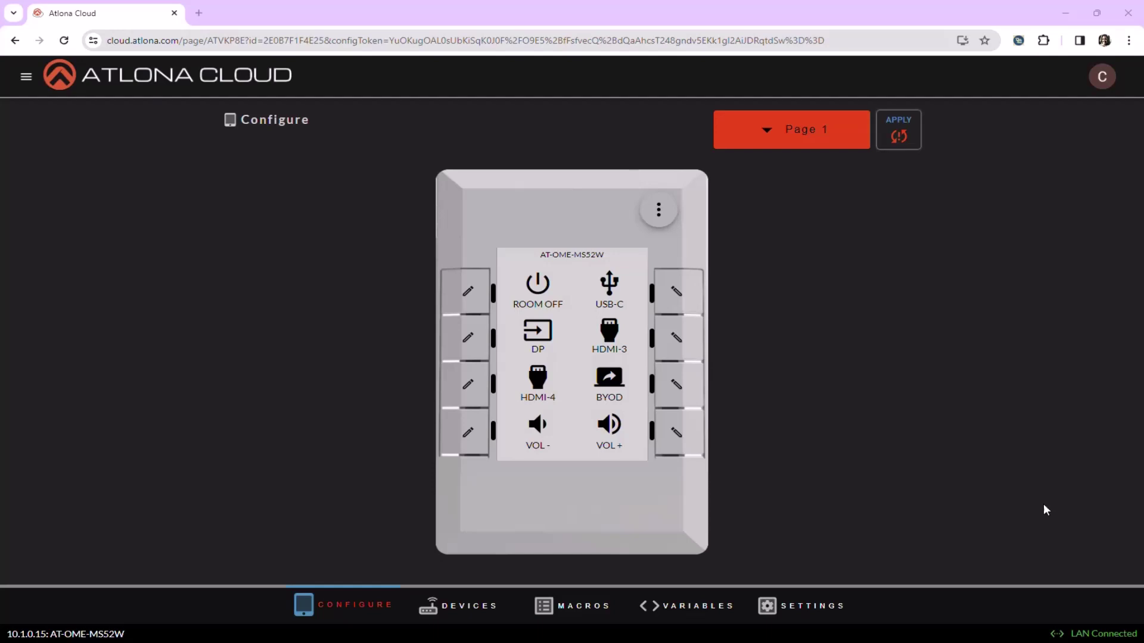
Show the Variables page listing the keypad's device variables, such as Audio Out -75
{"action": "left_click", "coordinate": [723, 615]}
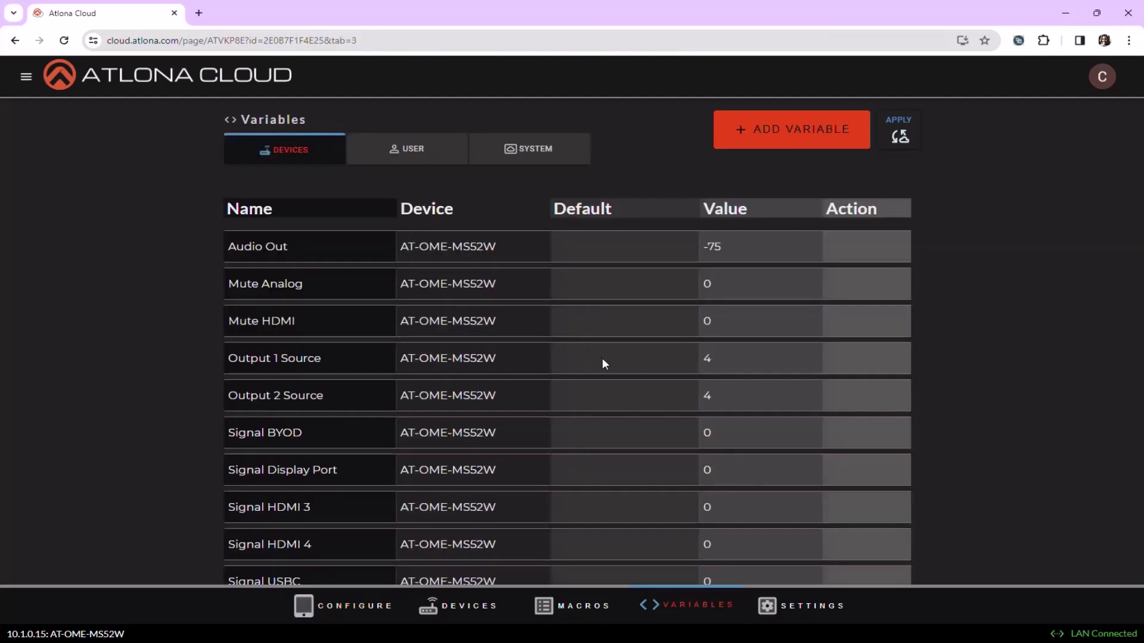
{"action": "scroll", "coordinate": [792, 386], "scroll_direction": "down", "scroll_amount": 2}
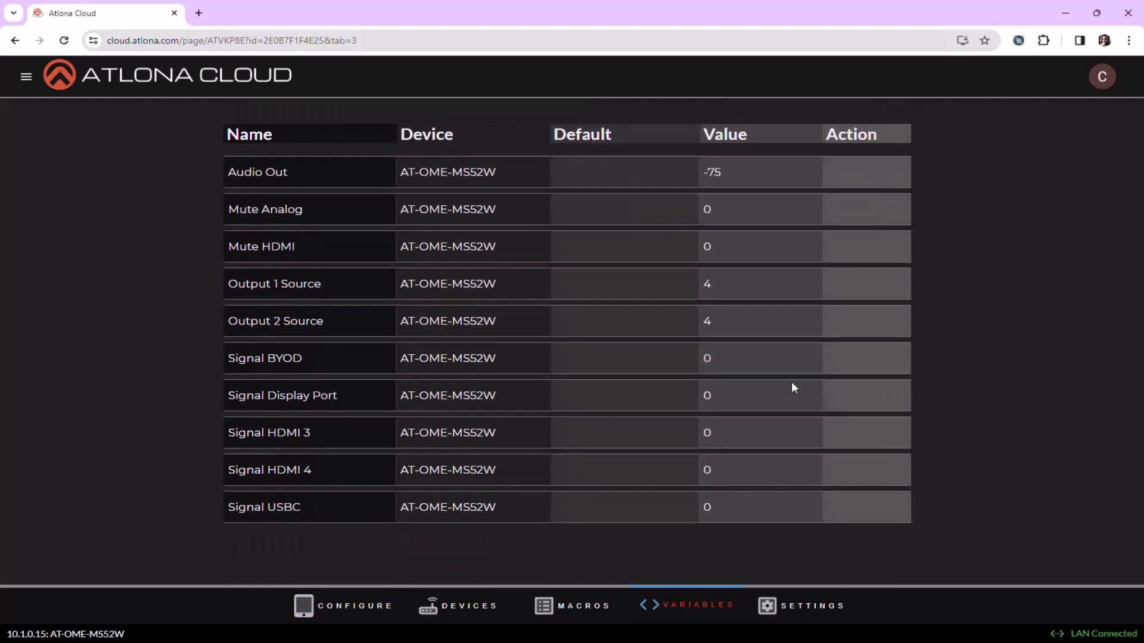